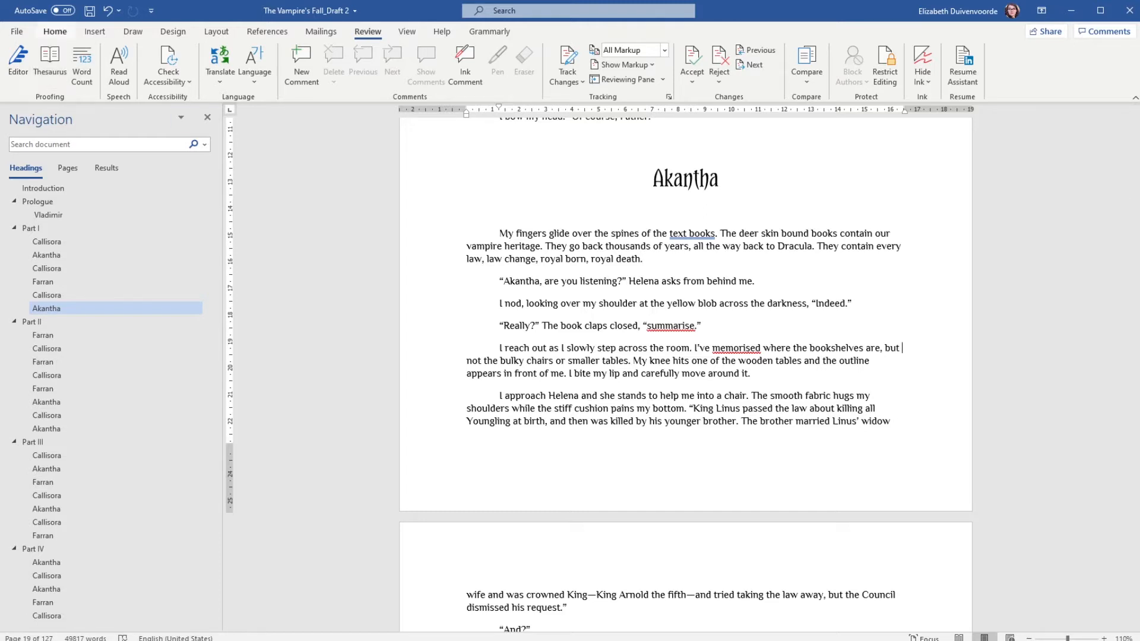
- Add a comment reading "Add more detail" to the first paragraph under the Akantha heading
left_click(54, 32)
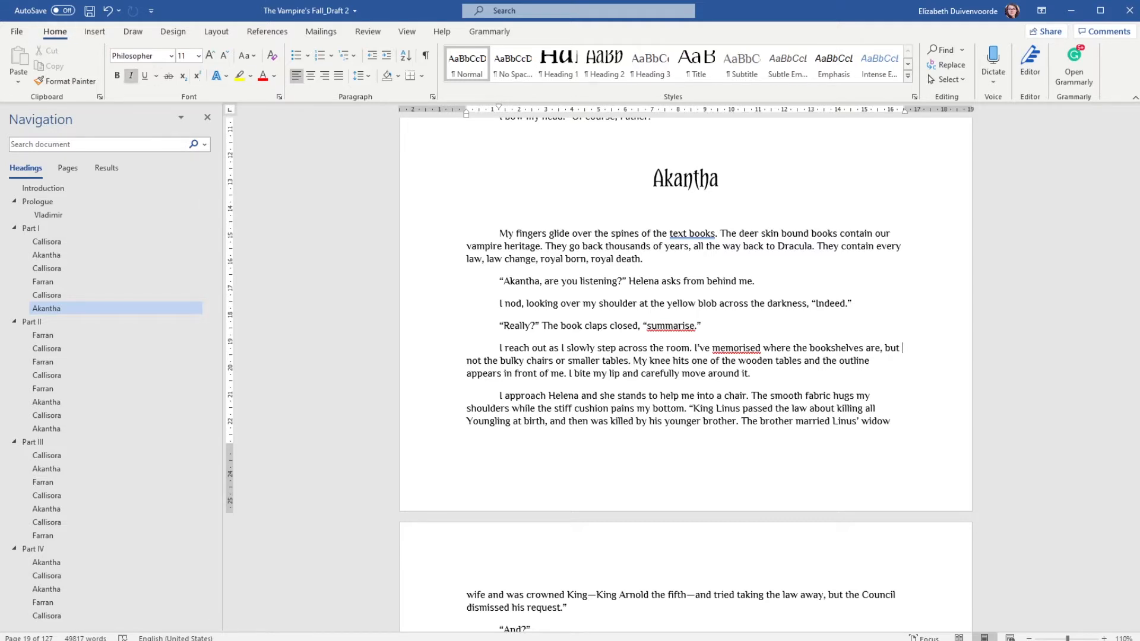
left_click(468, 361)
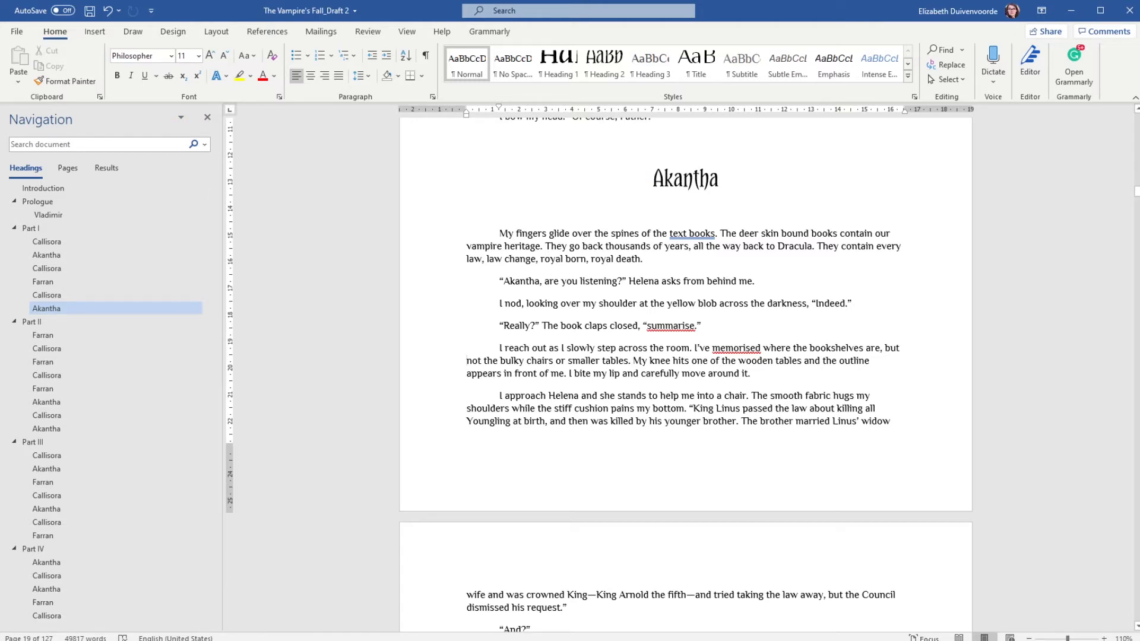
left_click_drag(500, 234, 647, 260)
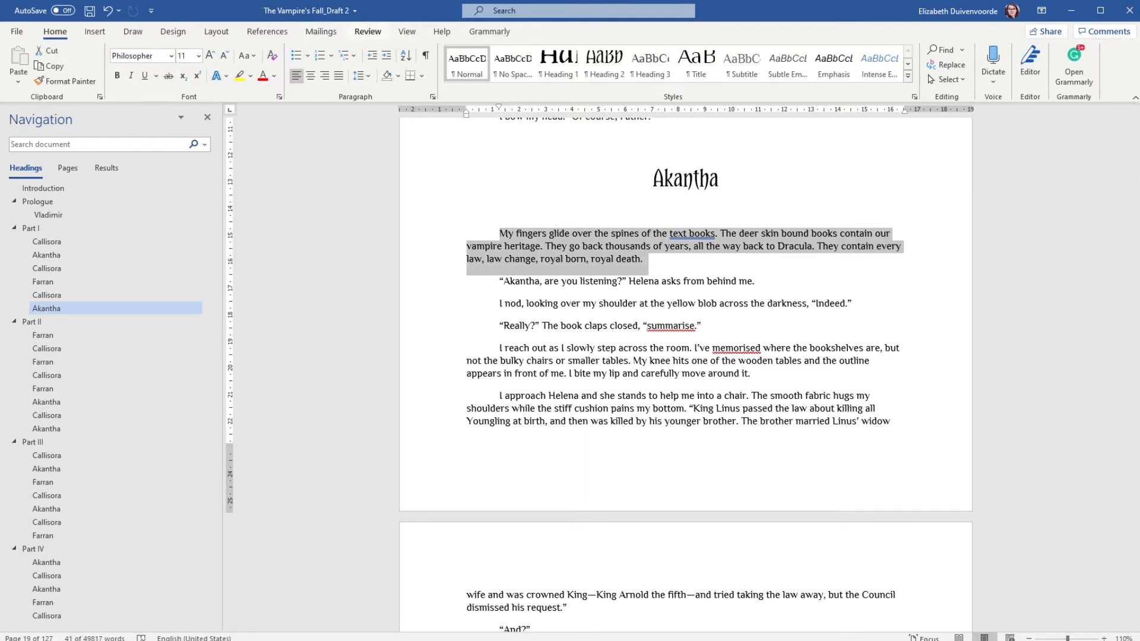
left_click(367, 31)
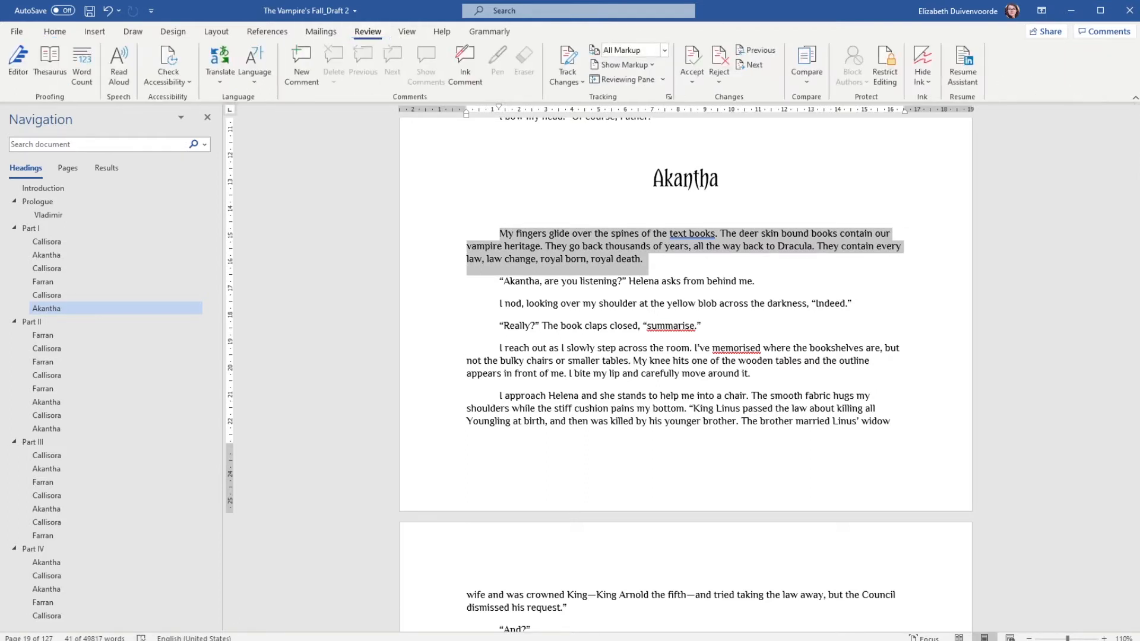
left_click(301, 62)
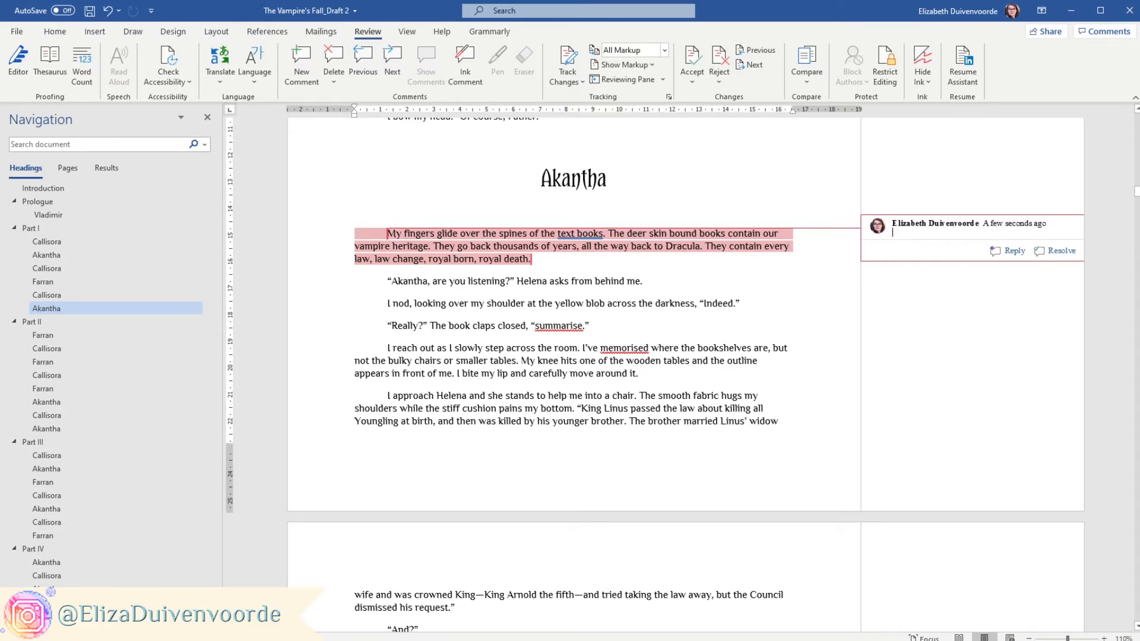
type("Add more detail")
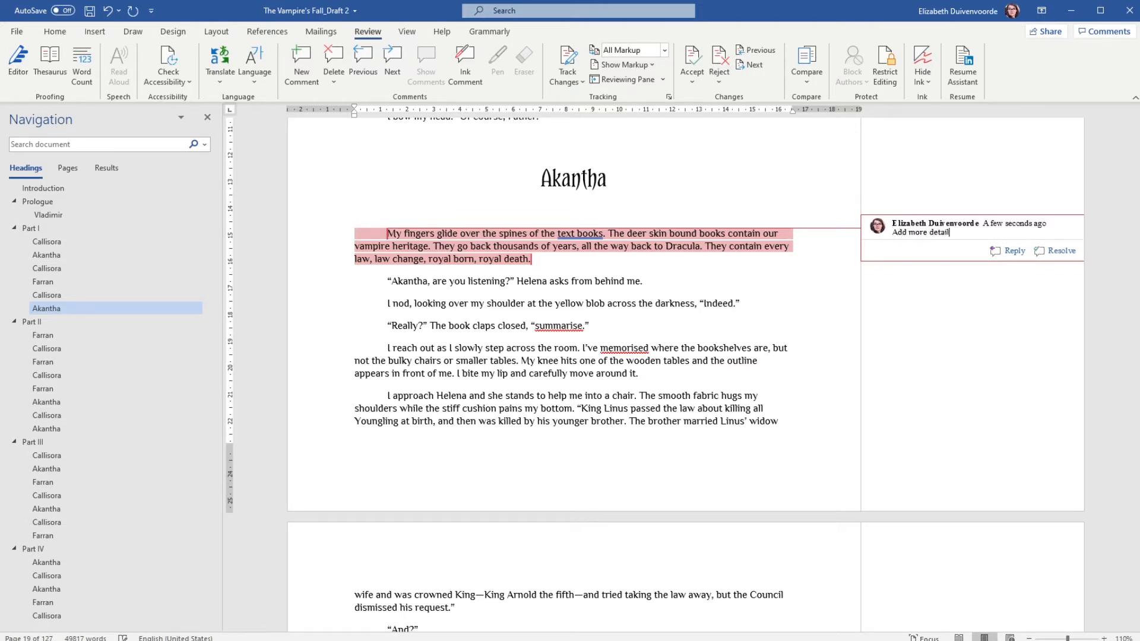
left_click(644, 282)
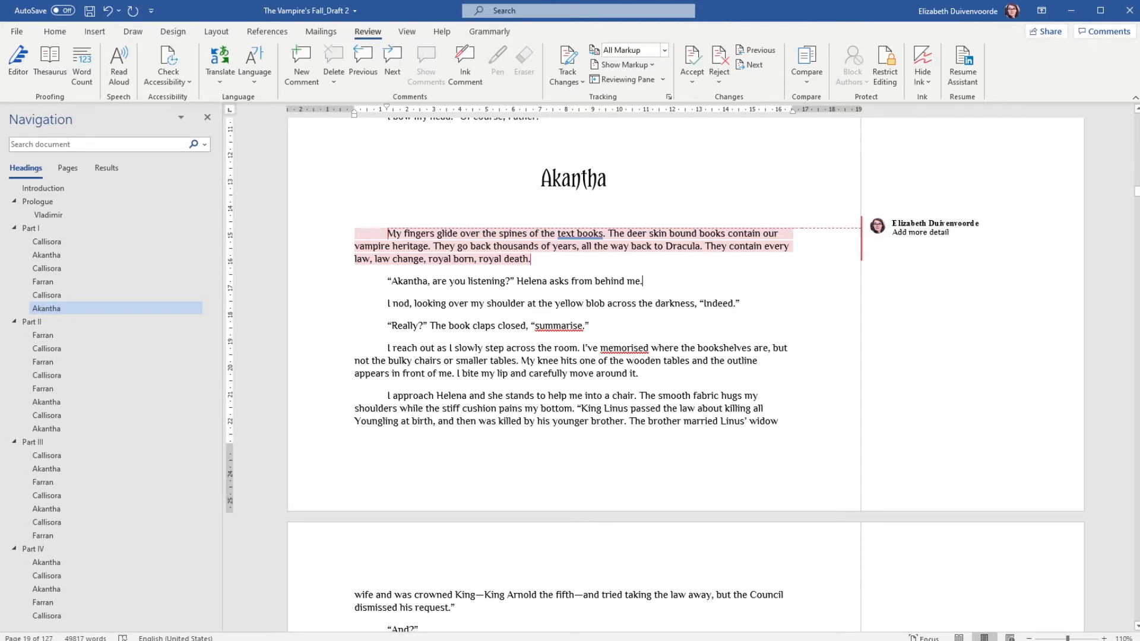
- Delete that comment from the first paragraph
mouse_move(971, 238)
left_click(950, 233)
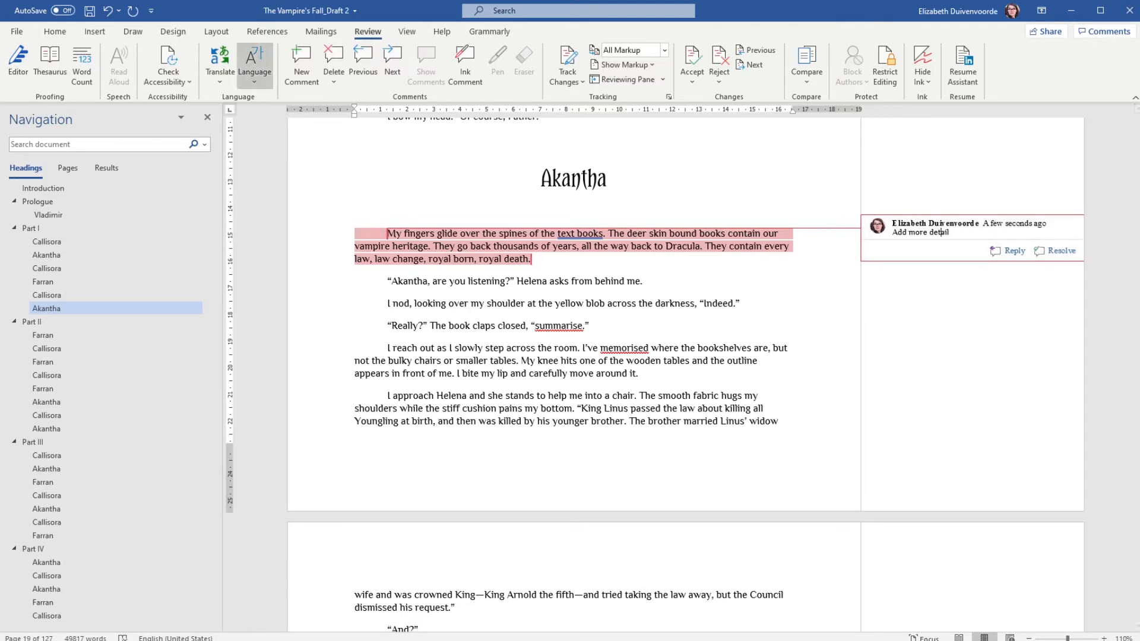
left_click(333, 57)
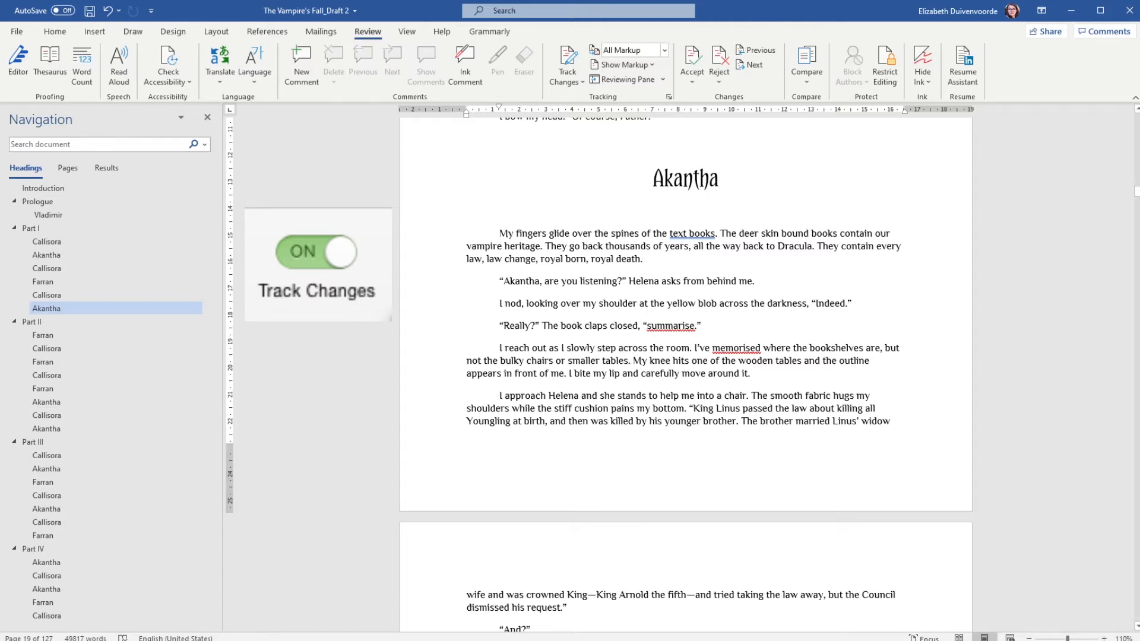
- Turn on Track Changes for the document
key("ctrl+shift+e")
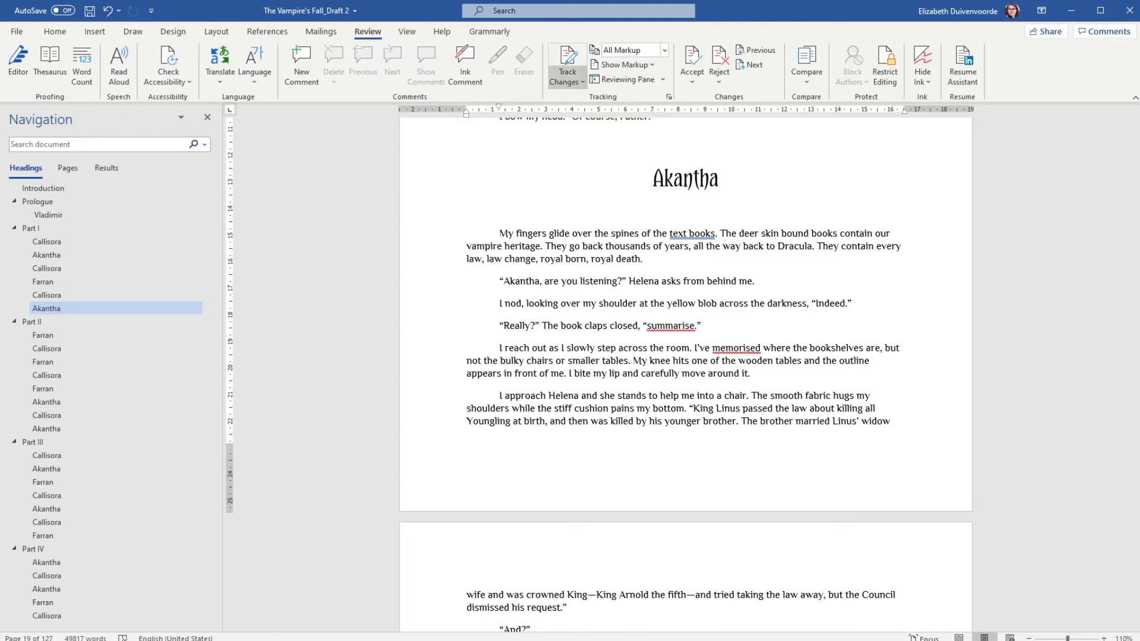
left_click(568, 56)
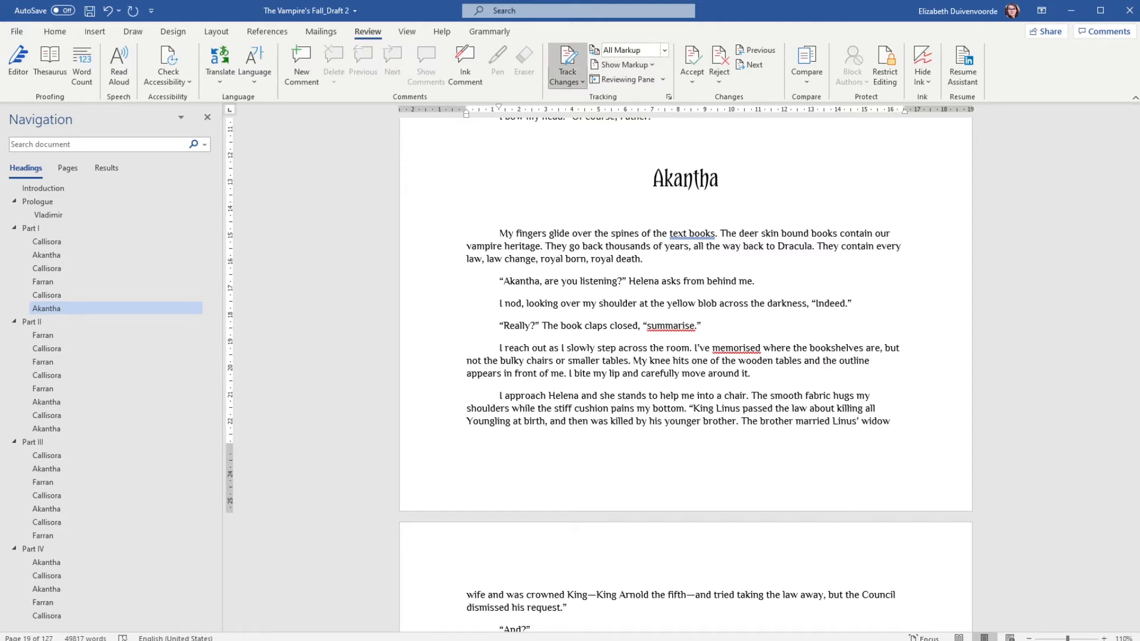
left_click(567, 56)
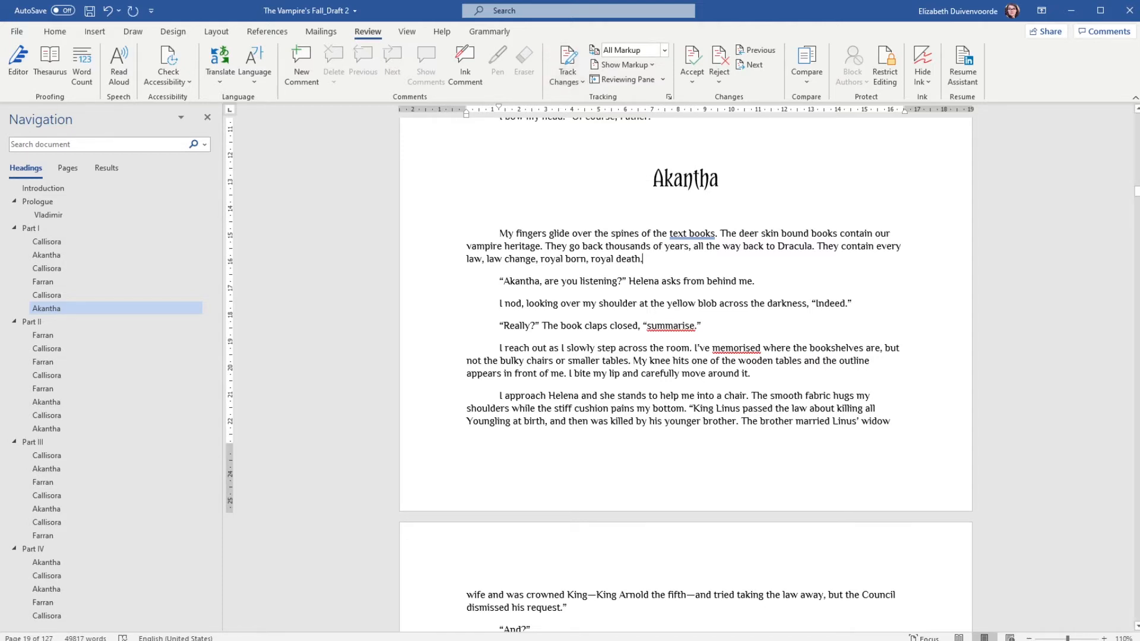
left_click(568, 56)
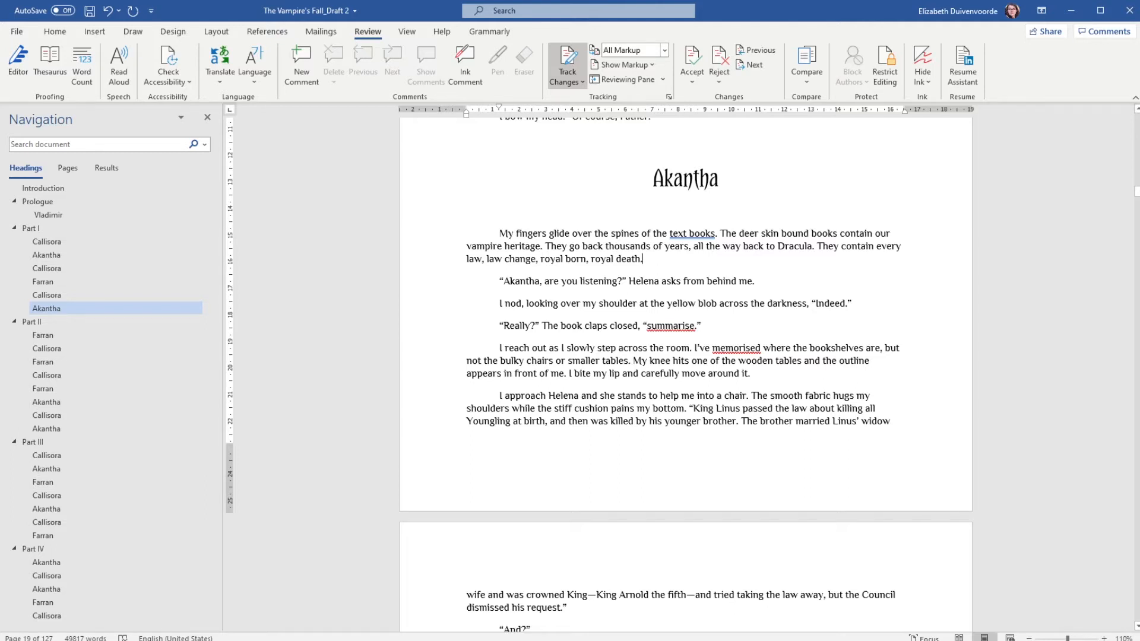
- Try inserting "deer skinned" before "text books" in the first sentence, then remove the insertion
left_click_drag(643, 259, 499, 233)
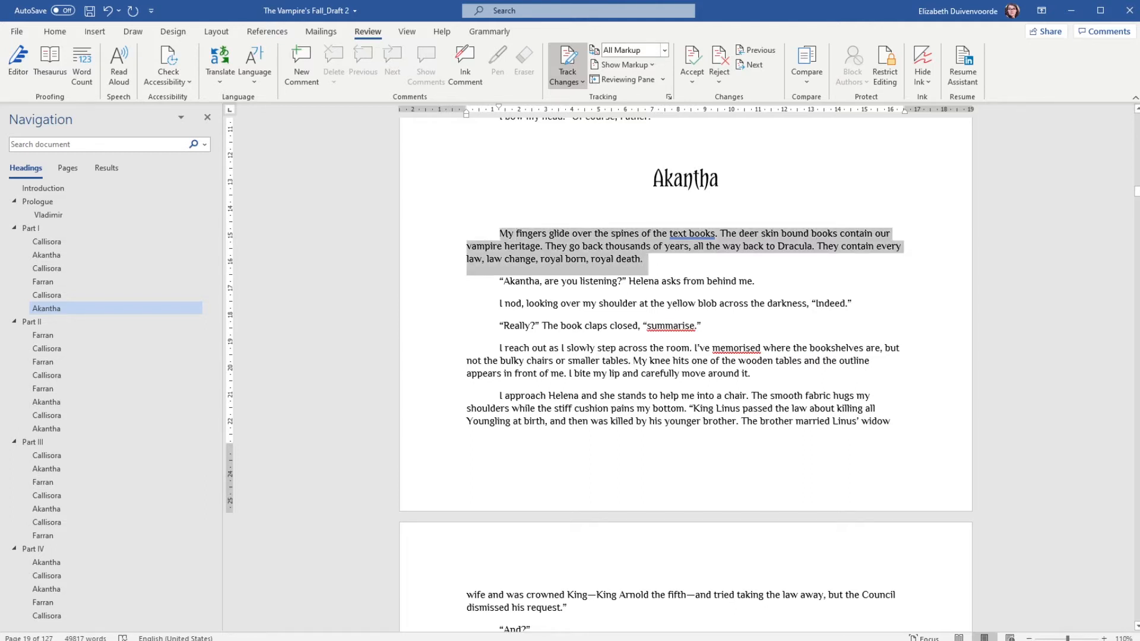
left_click(539, 233)
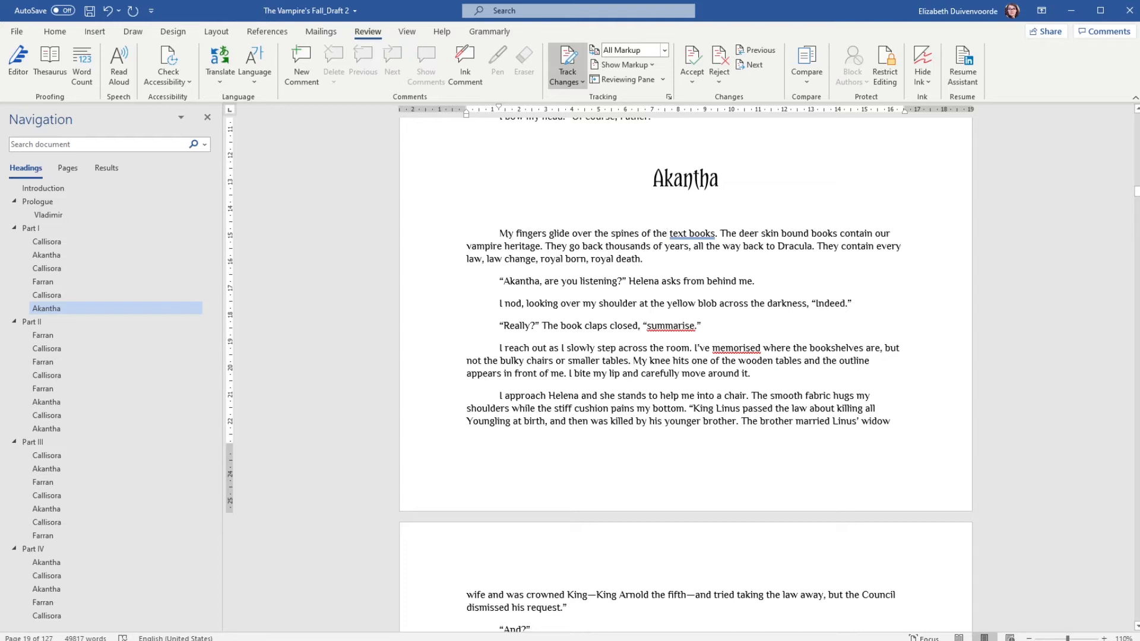
type("dee")
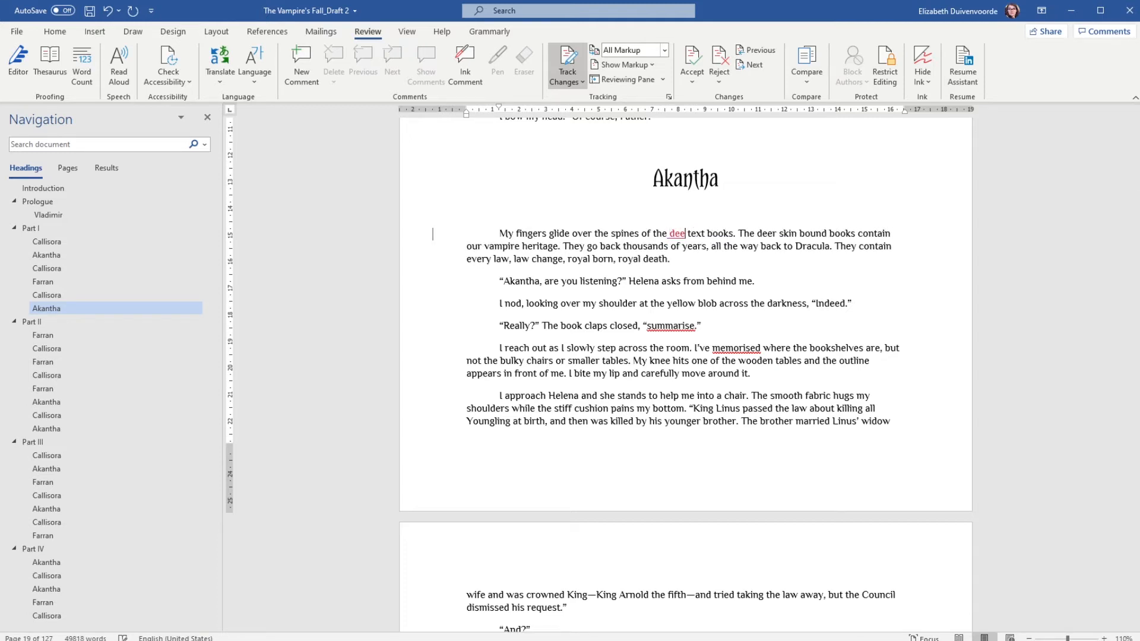
type("r skinned")
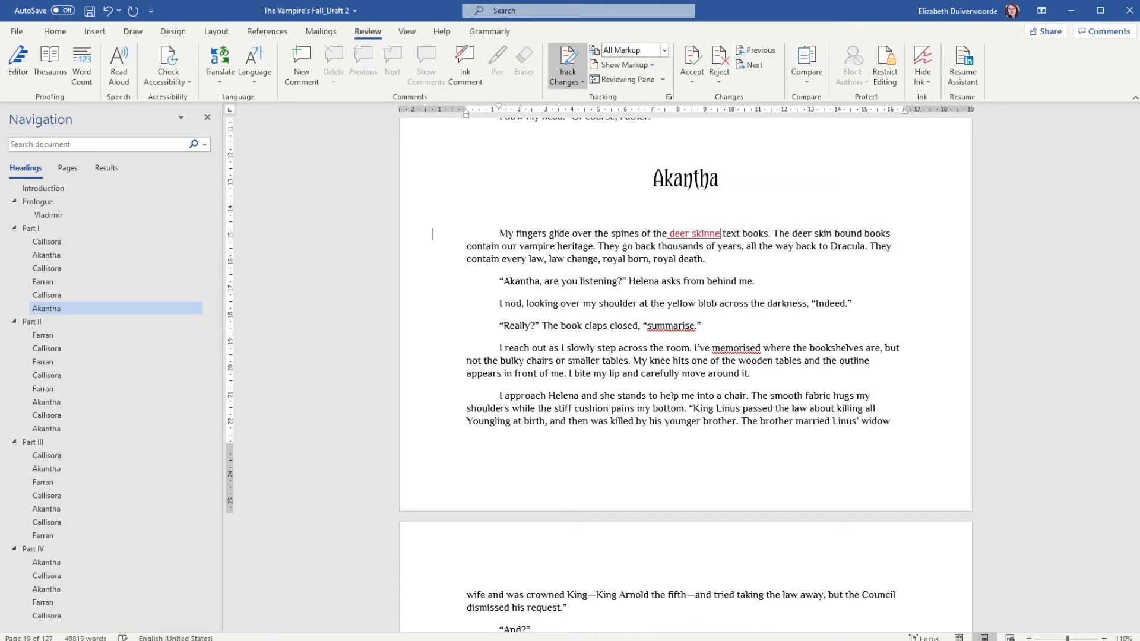
key("BackSpace")
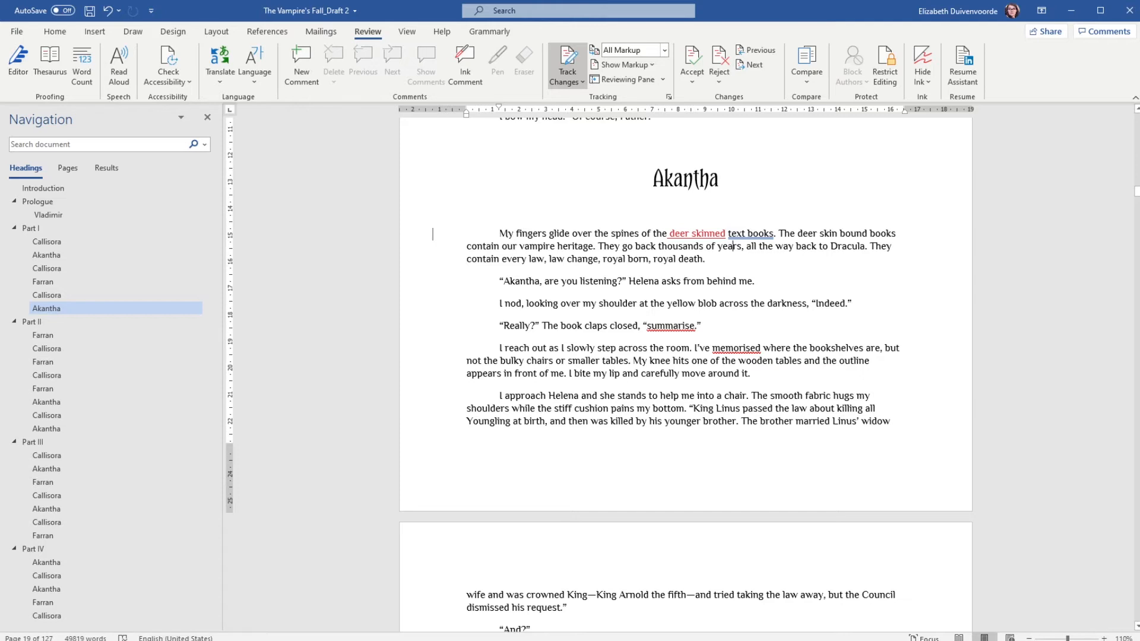
key("shift+Left")
key("shift+Left")
key("shift+Left")
key("shift+Left")
key("shift+Left")
key("shift+Left")
key("shift+Left")
key("shift+Left")
key("shift+Left")
key("shift+Left")
key("shift+Left")
key("shift+Left")
key("BackSpace")
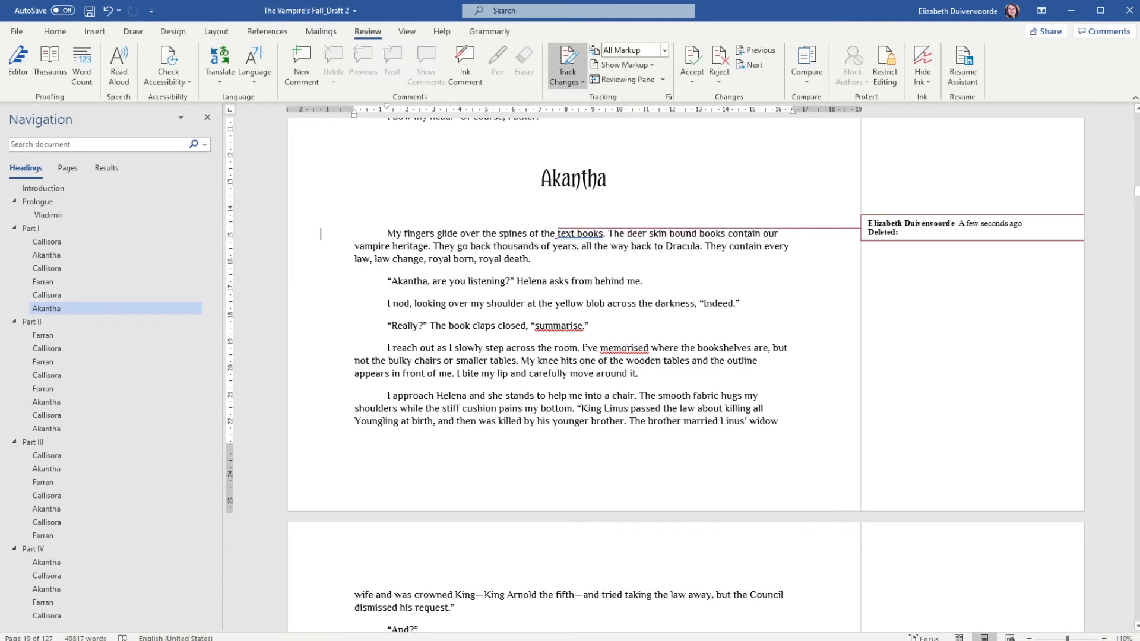
- Insert "bound in deer skin" after "text books" at the end of the first sentence
left_click(603, 234)
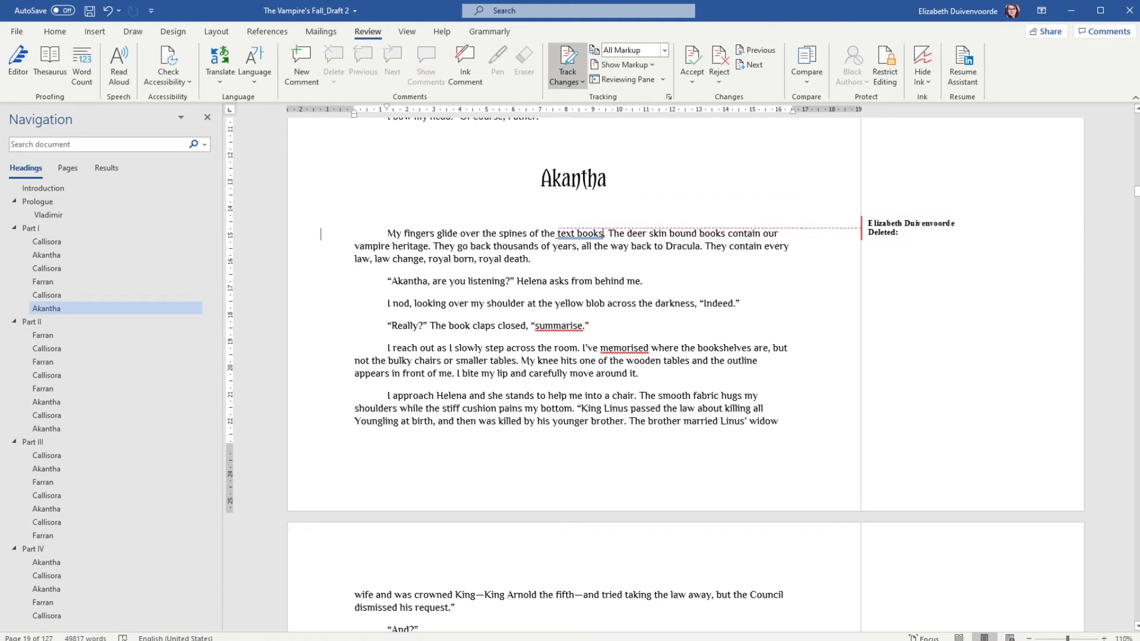
type("bound i")
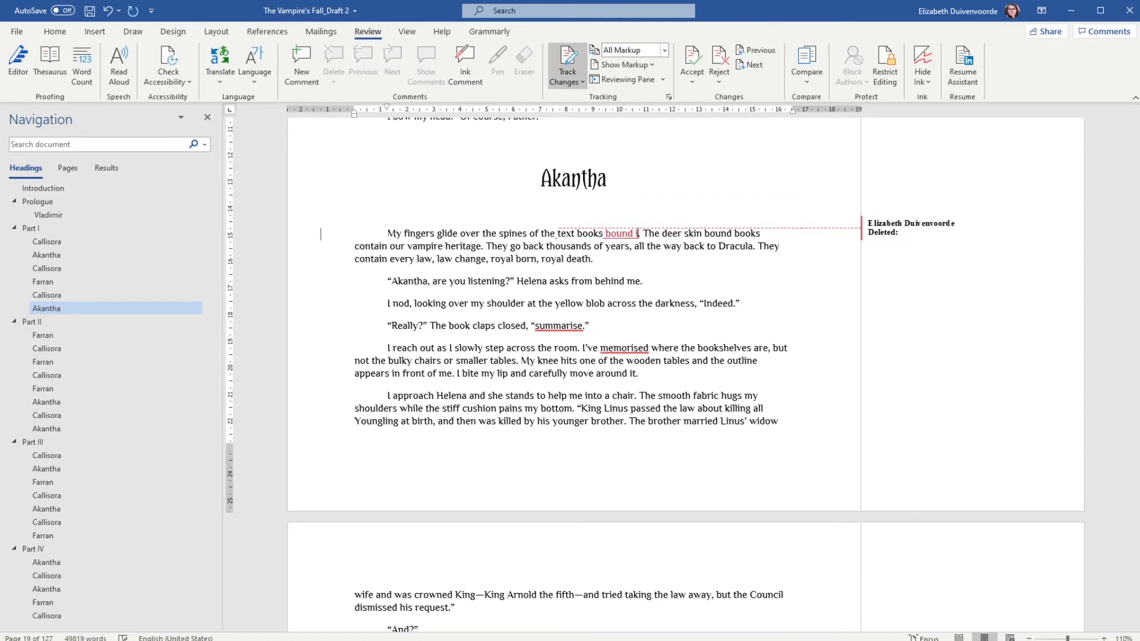
type("y")
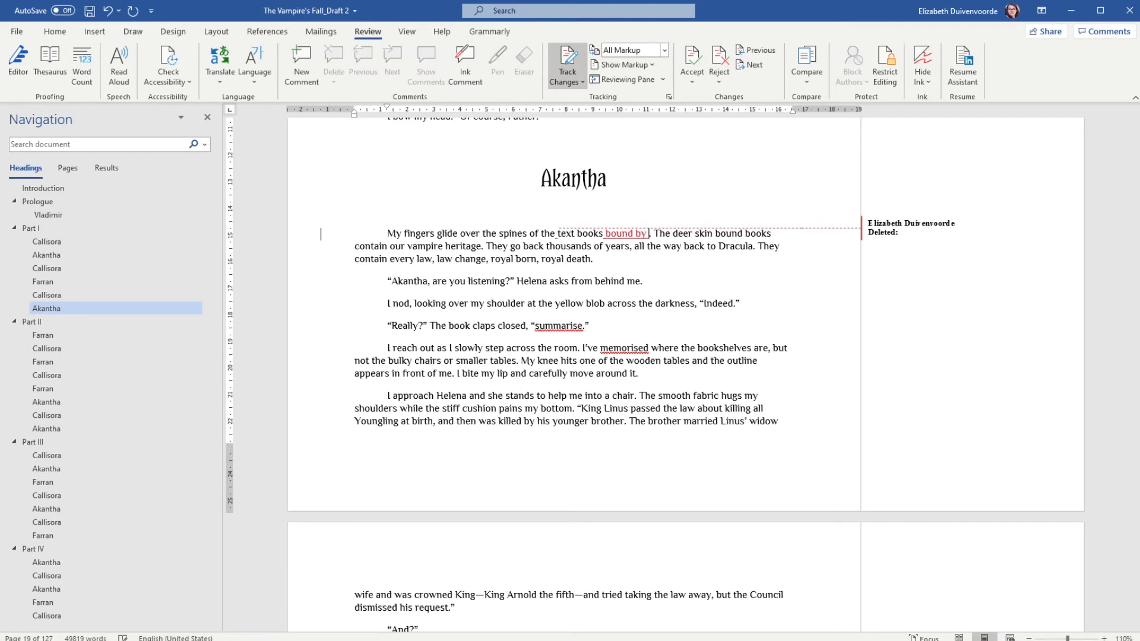
key("BackSpace")
key("BackSpace")
key("BackSpace")
type("in deer skin")
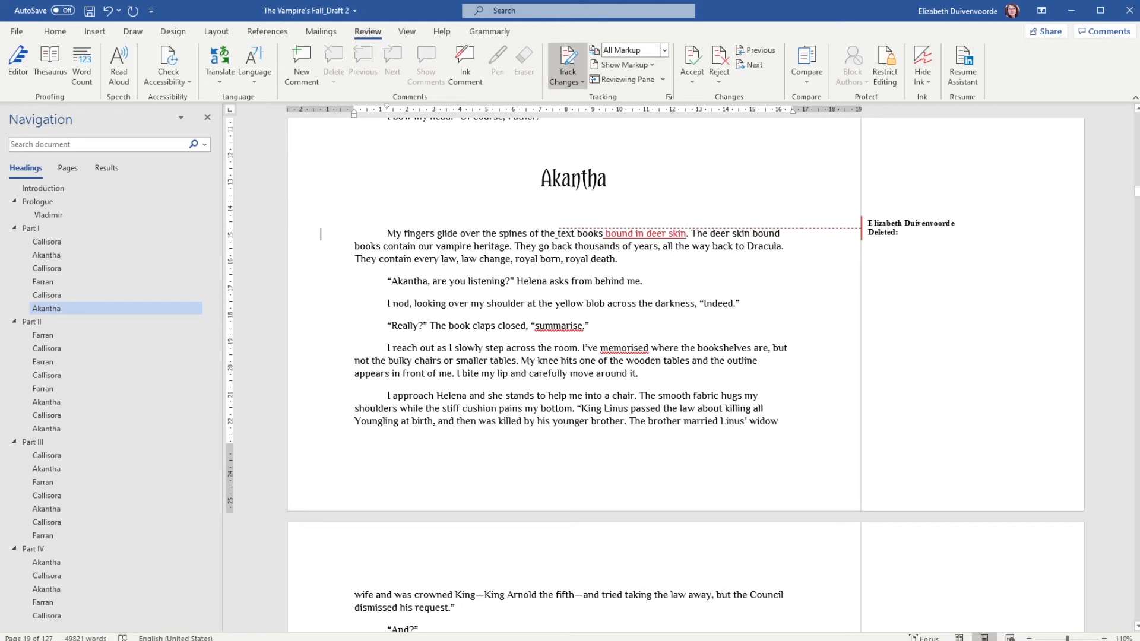
- Replace "The deer skin bound" in the second sentence with "The" so it reads "The books contain our"
left_click_drag(691, 234, 782, 236)
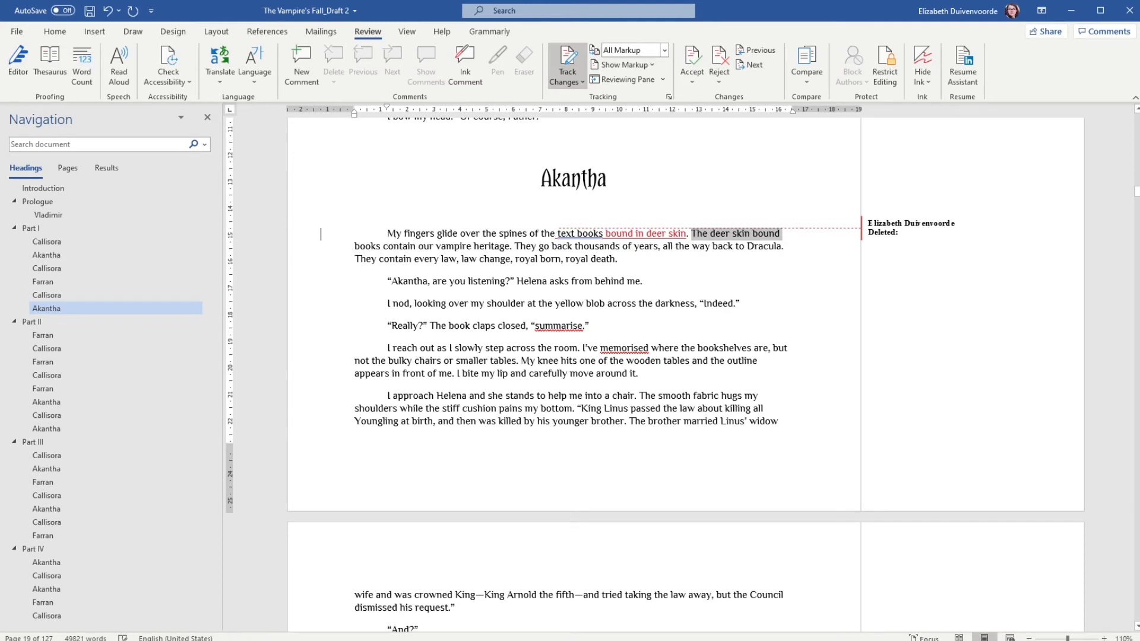
type("the")
key("BackSpace")
key("BackSpace")
key("BackSpace")
key("BackSpace")
type("The ")
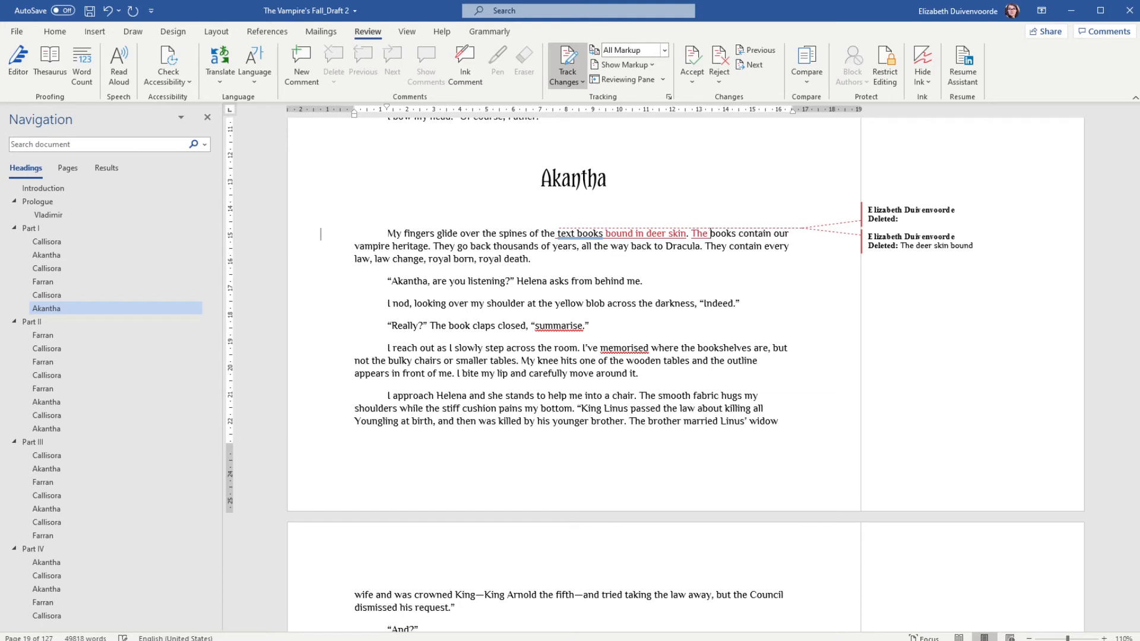
type("book")
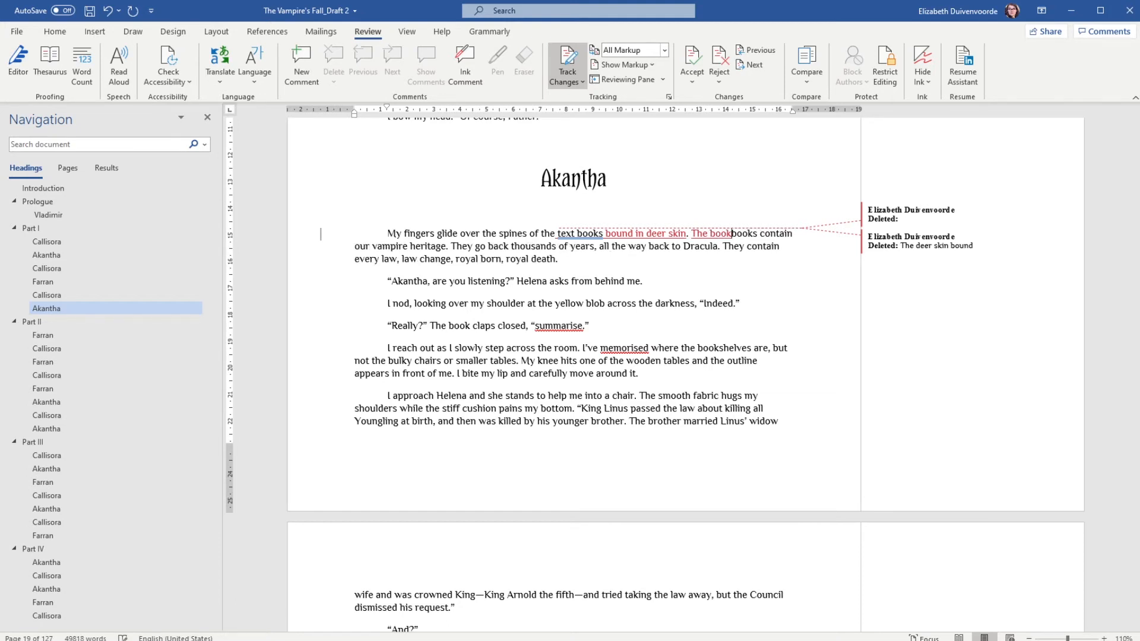
key("BackSpace")
key("BackSpace")
key("BackSpace")
key("BackSpace")
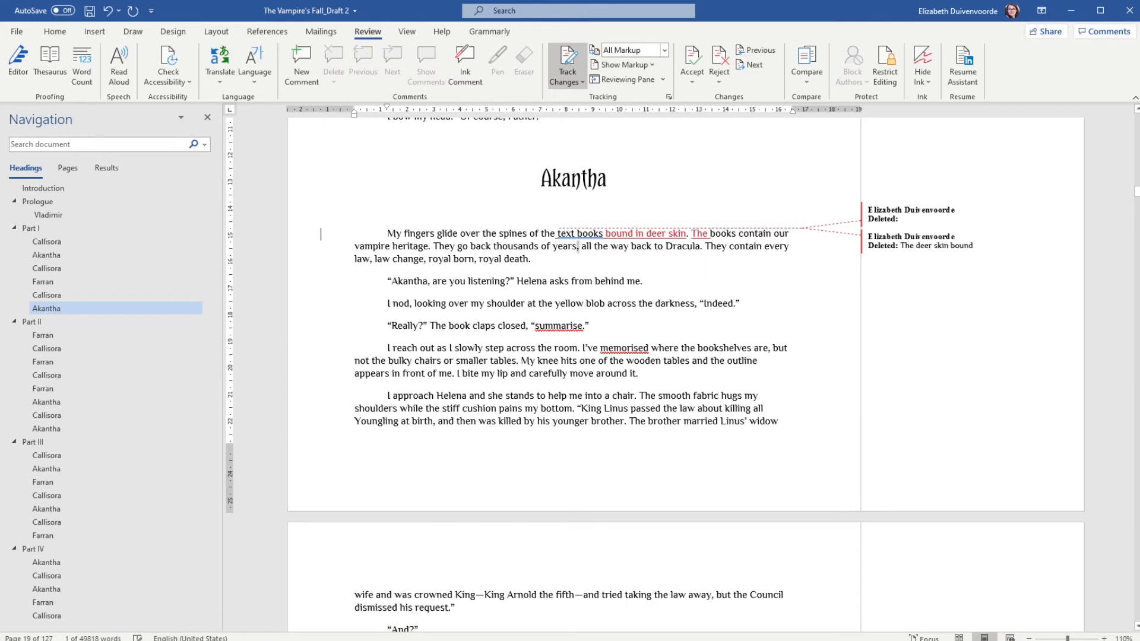
- Delete the comma after "years" and insert "and" before "royal death" in the same paragraph
key("Delete")
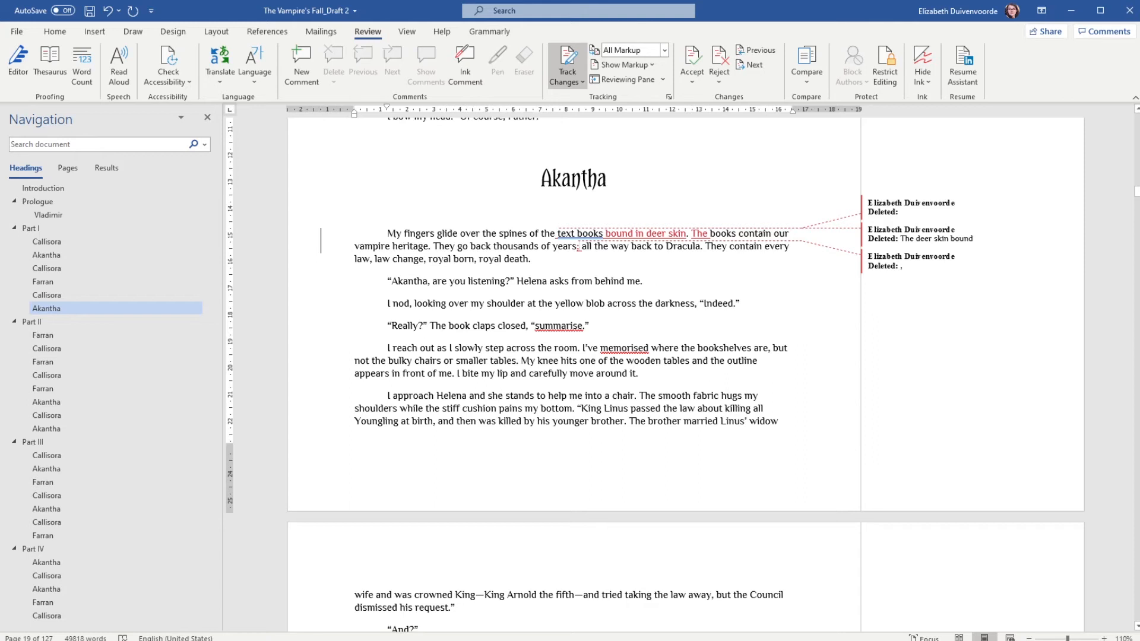
type("and")
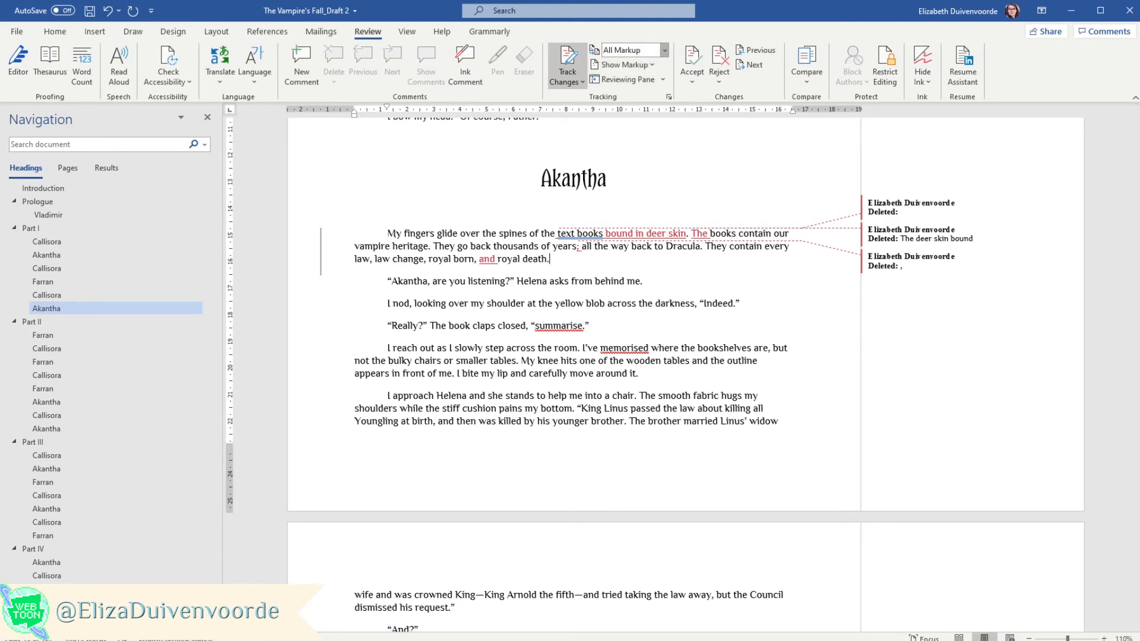
- Switch the tracked-changes display through Simple Markup, All Markup, No Markup and Original views to compare them
left_click(630, 64)
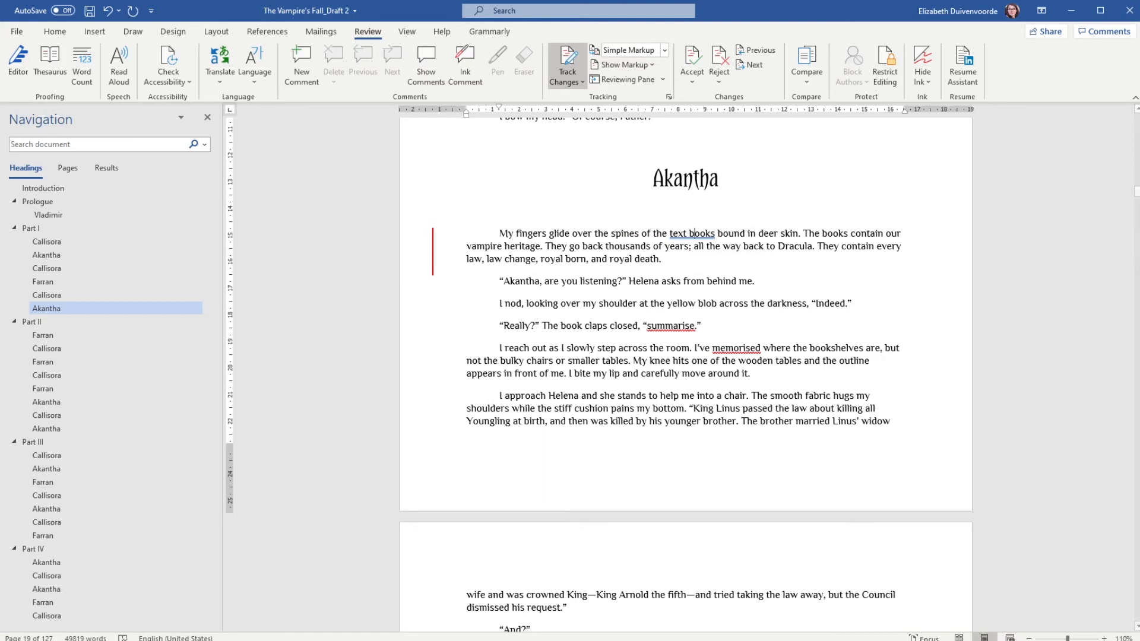
left_click(730, 248)
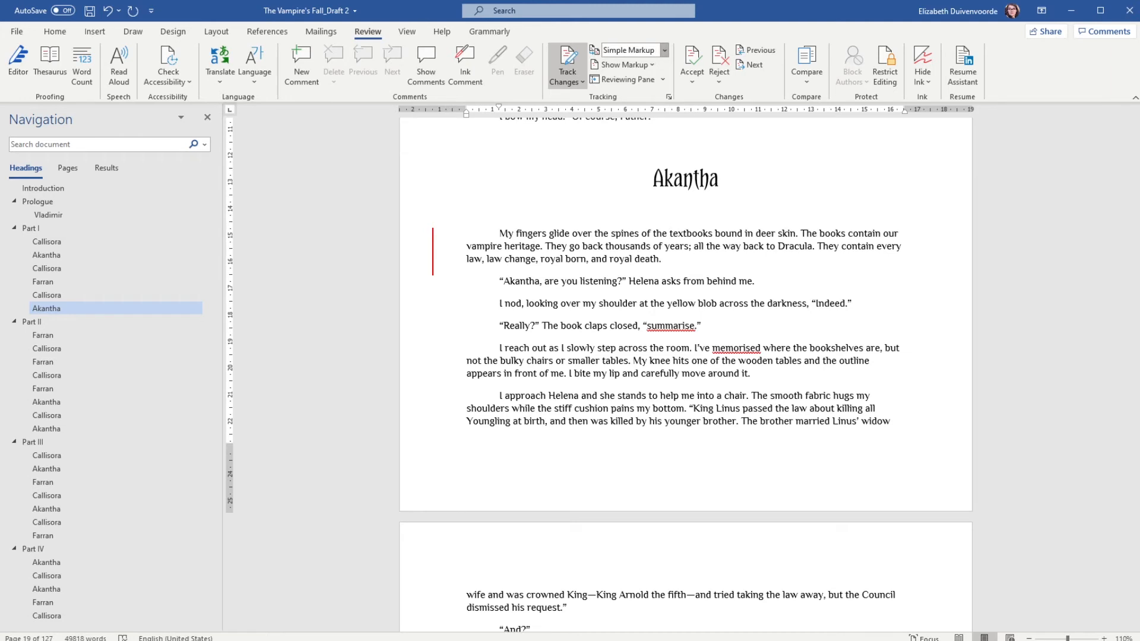
left_click(631, 78)
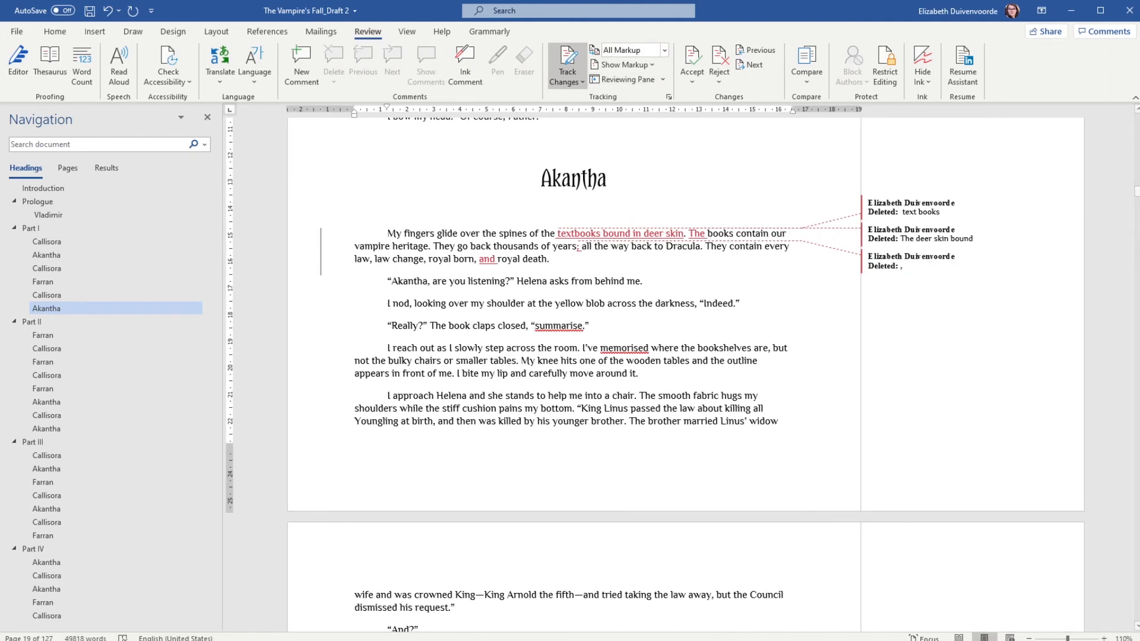
left_click(629, 92)
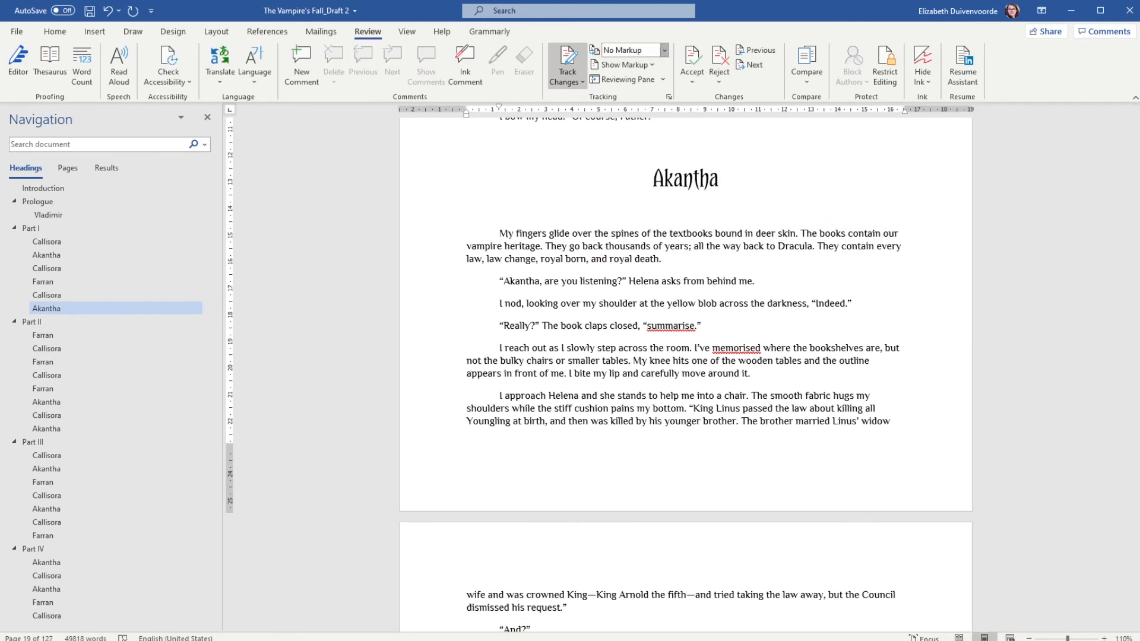
left_click(630, 106)
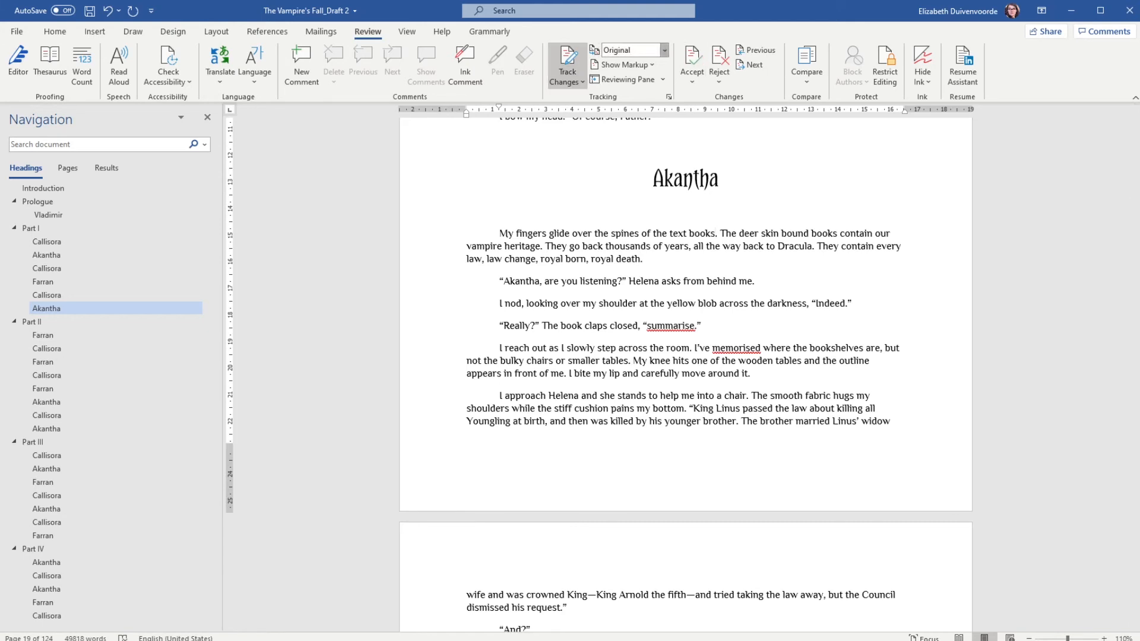
- Set the tracked-changes display to No Markup
left_click(626, 78)
left_click(625, 65)
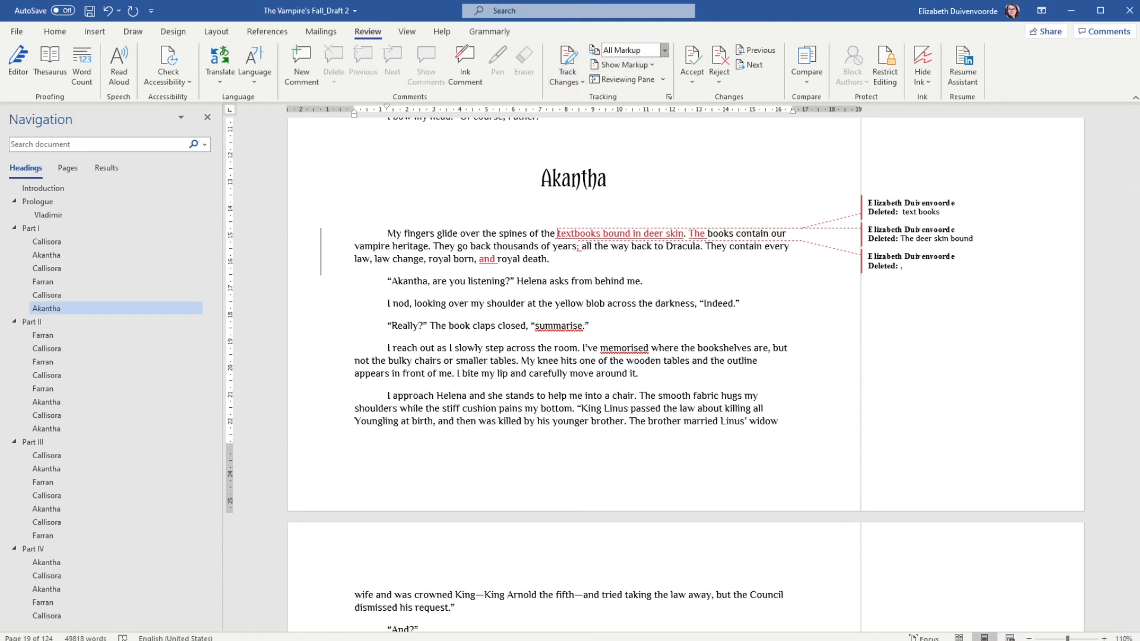
left_click(623, 92)
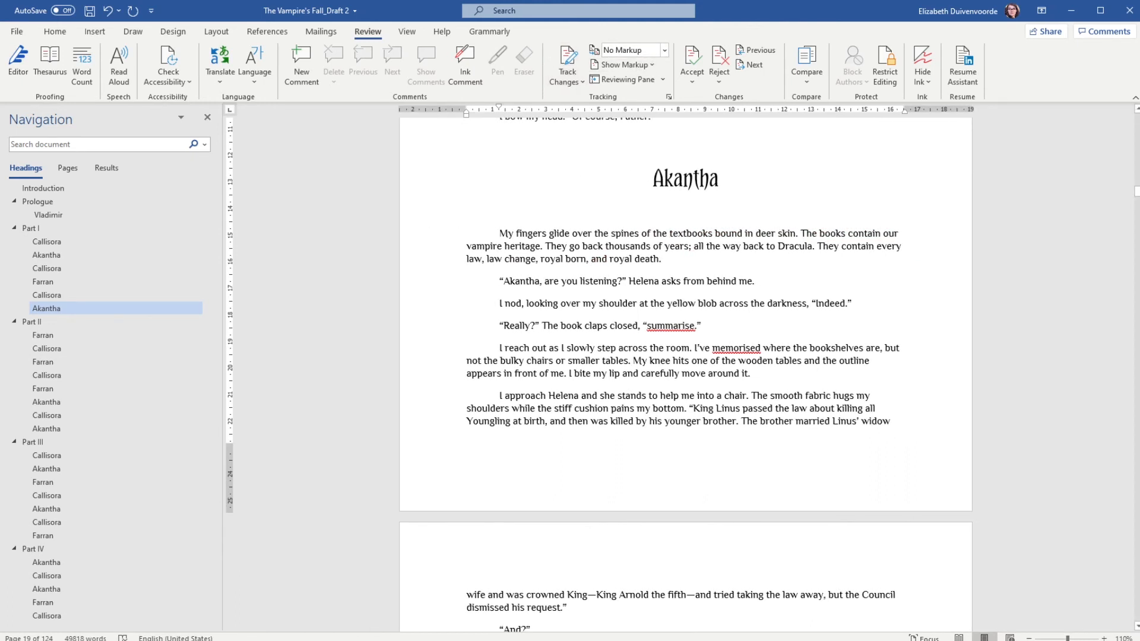
left_click(662, 258)
triple_click(565, 245)
left_click(619, 259)
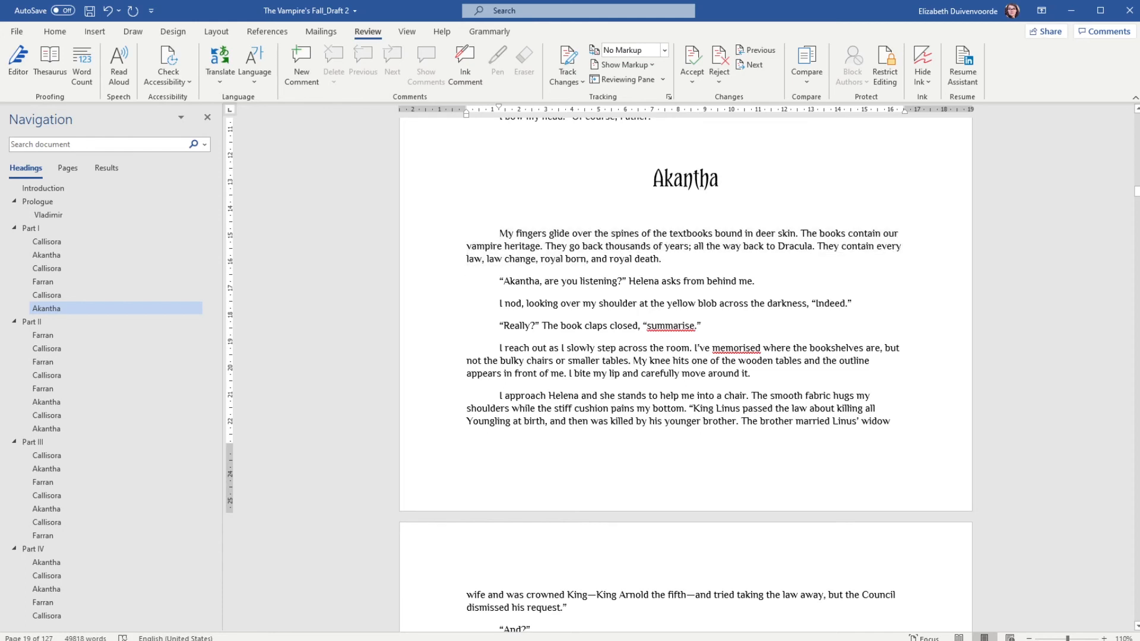